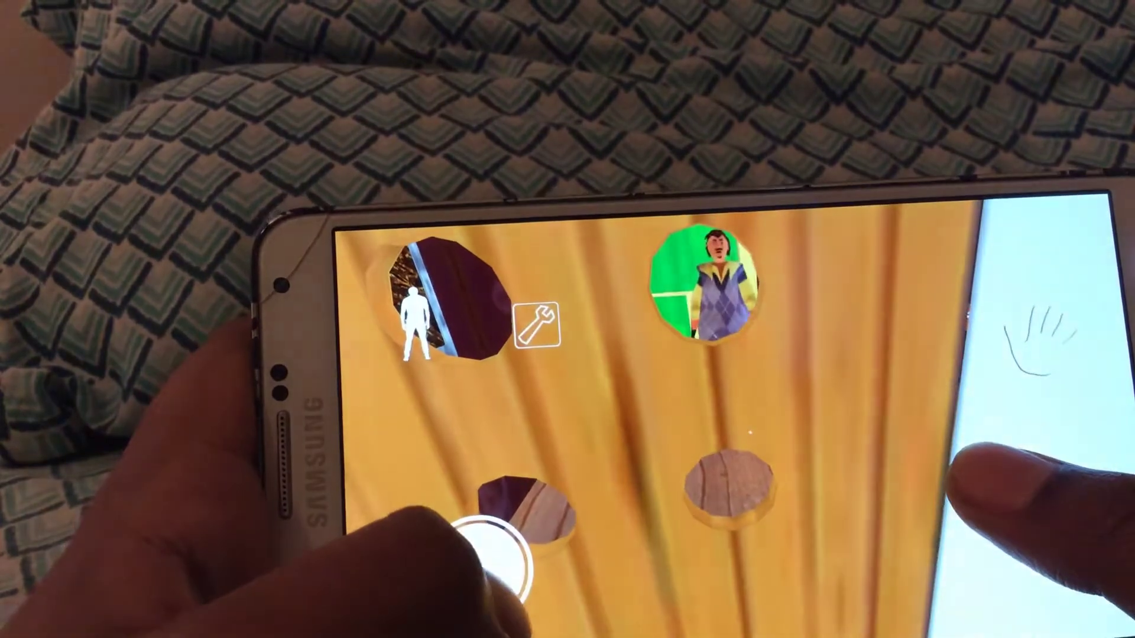
mouse_move(479, 545)
mouse_down()
mouse_move(455, 523)
mouse_move(523, 545)
mouse_up()
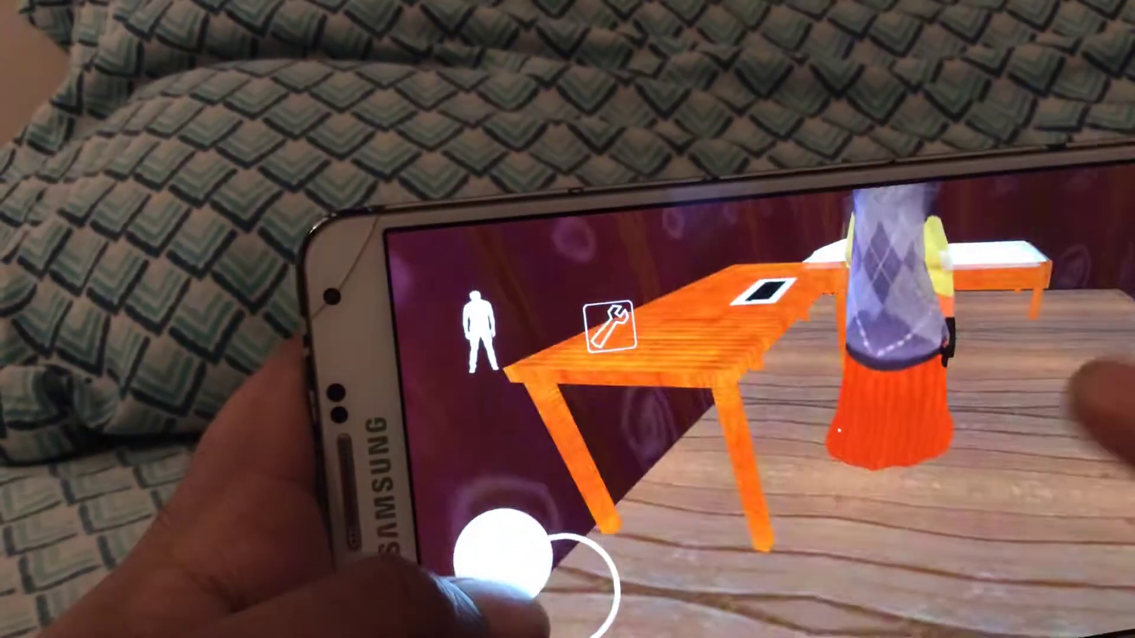
drag(497, 603, 523, 523)
drag(1001, 514, 1073, 461)
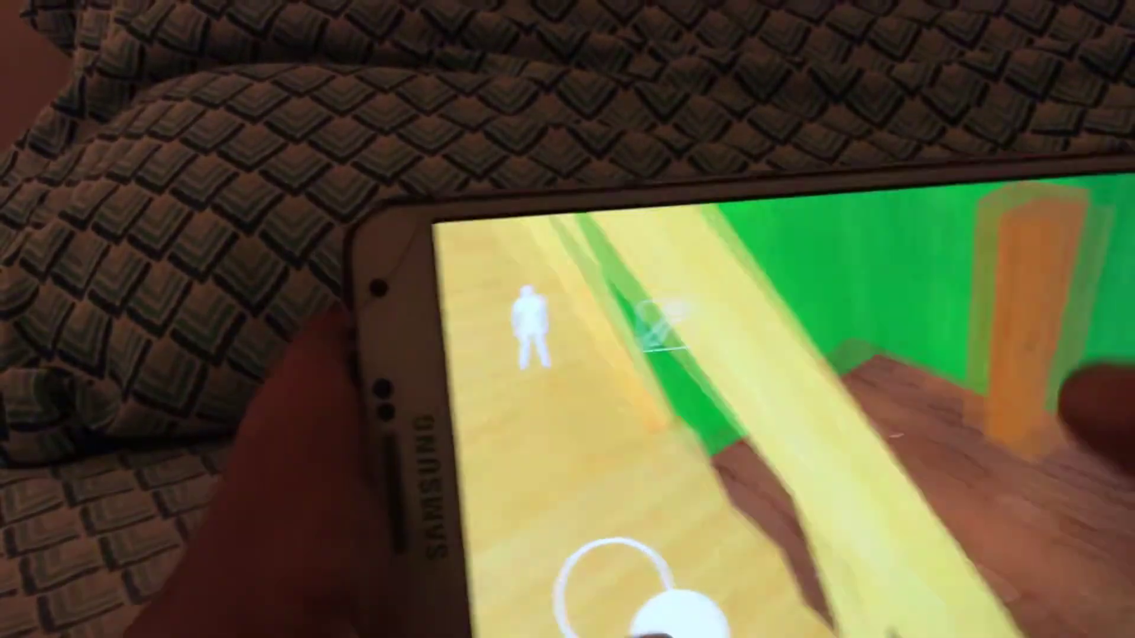
mouse_move(674, 612)
mouse_down()
mouse_move(673, 554)
mouse_move(612, 439)
mouse_up()
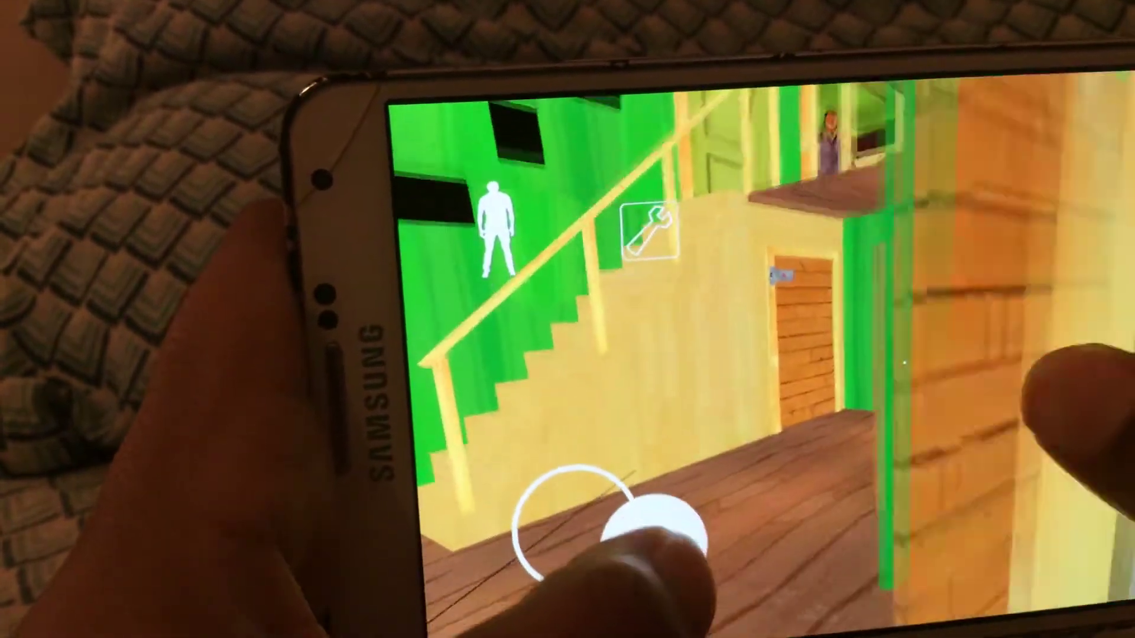
drag(1064, 381, 1037, 479)
mouse_move(612, 439)
mouse_down()
mouse_move(576, 554)
mouse_move(545, 536)
mouse_up()
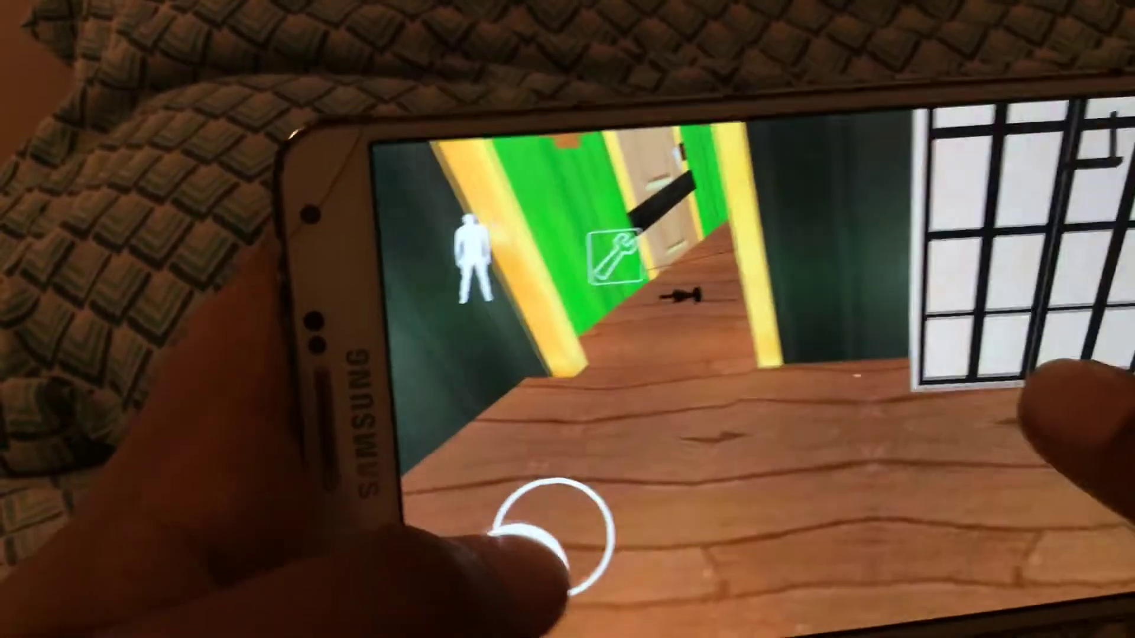